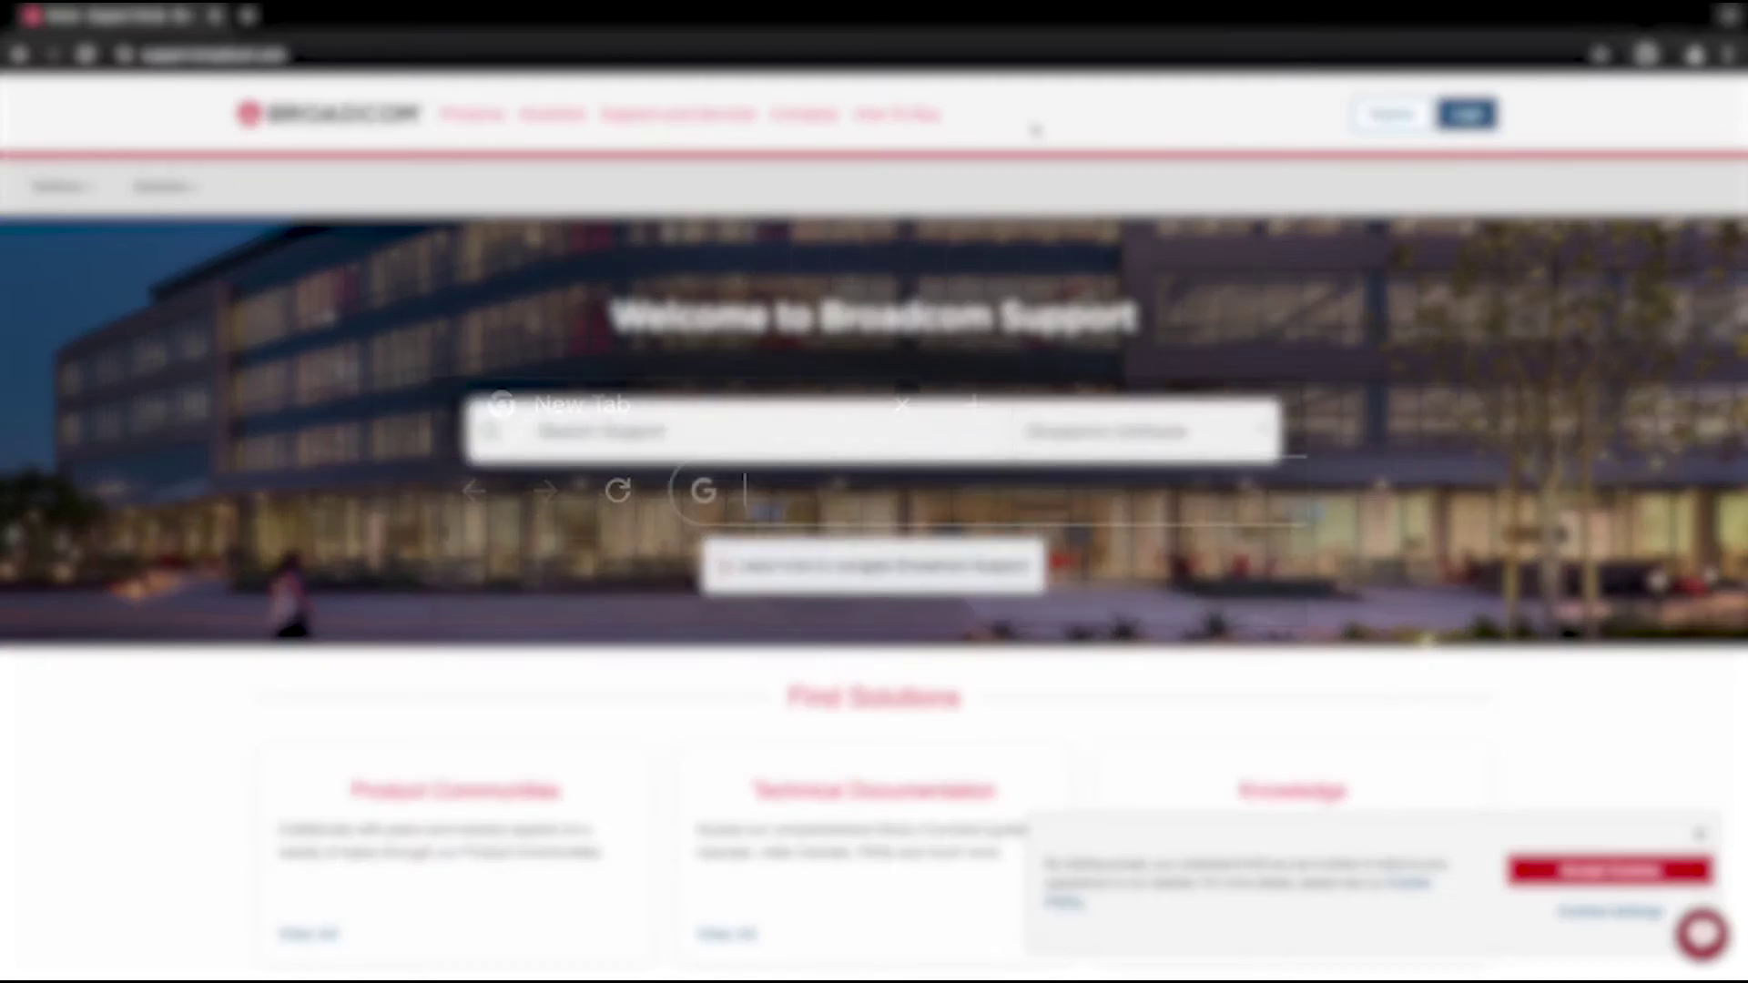
pyautogui.write('br')
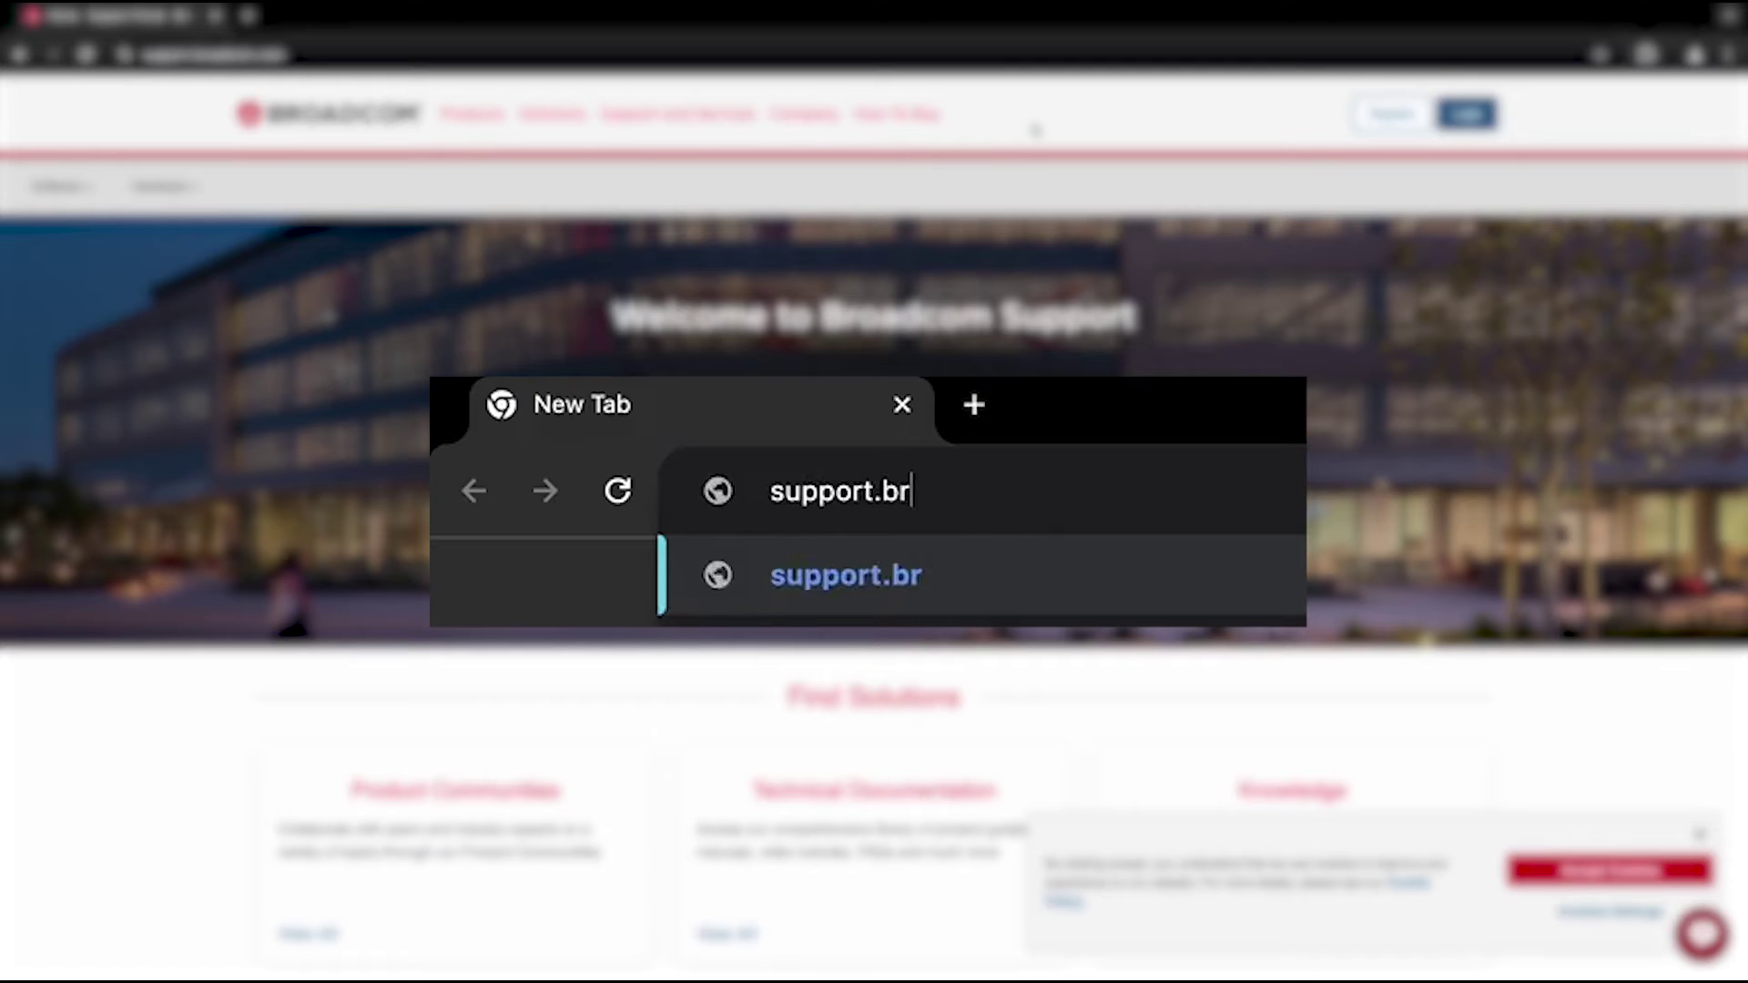
pyautogui.write('oadcom.com')
# Step: Load support.broadcom.com, open User Registration in a new tab, and return to the Home tab
pyautogui.press('Return')
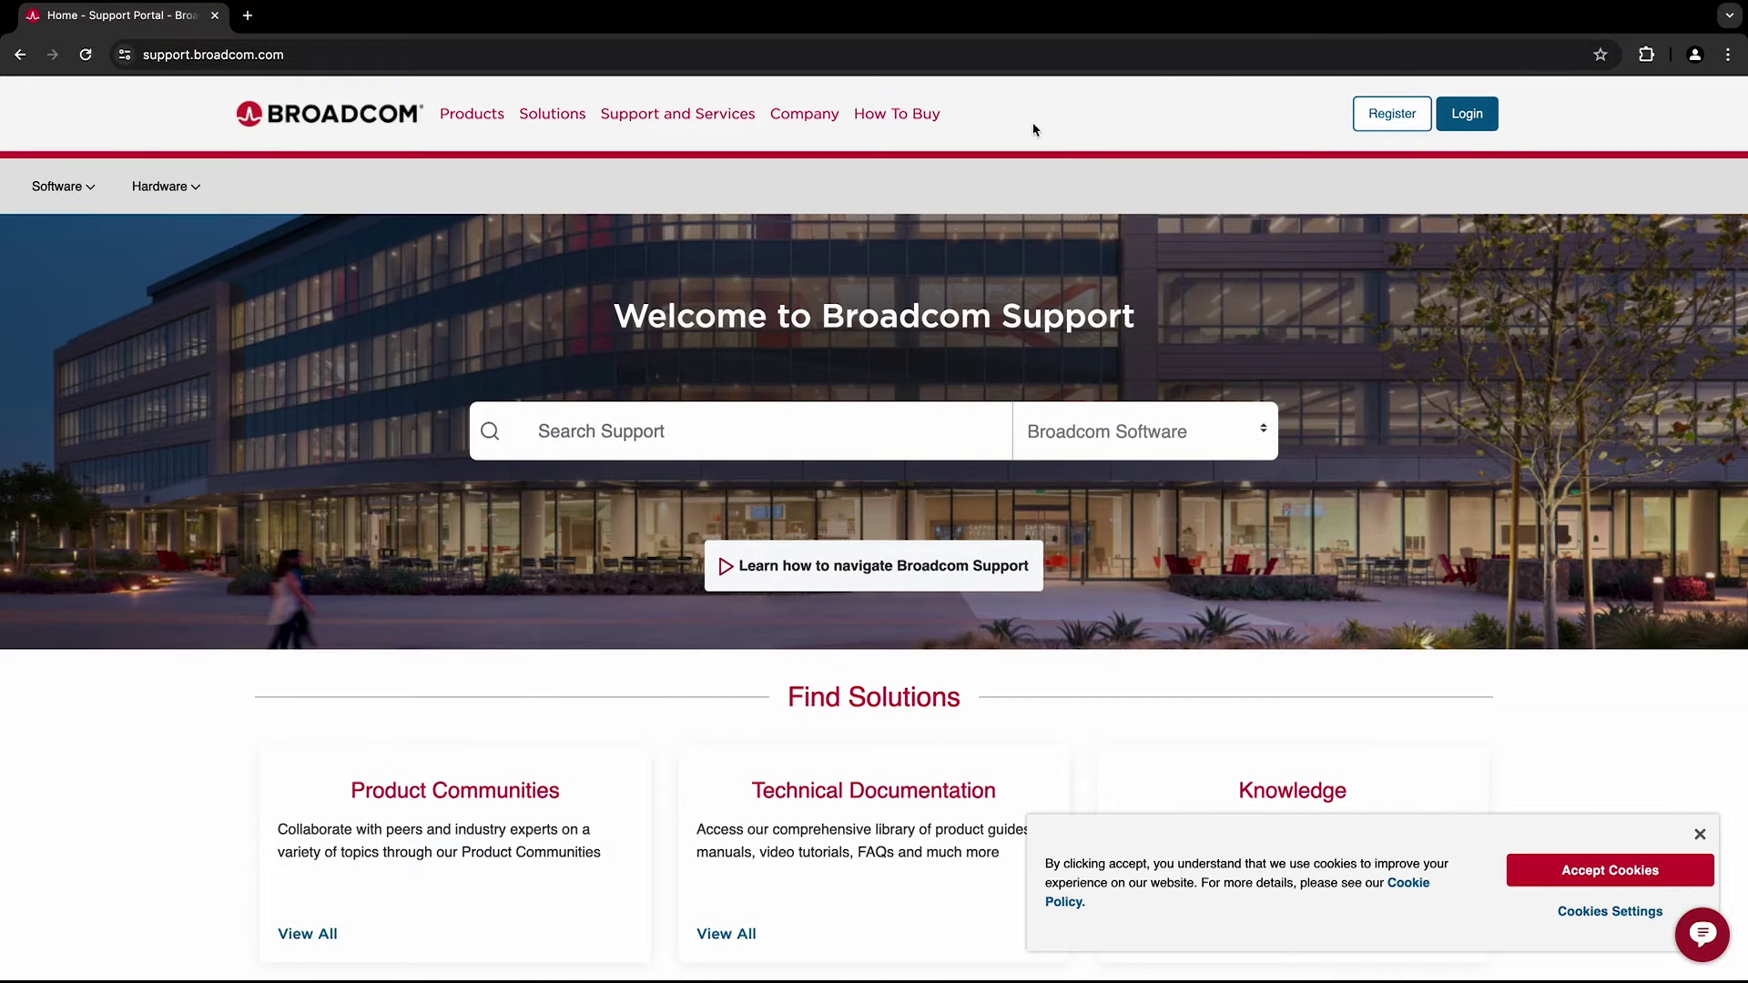
pyautogui.click(1410, 121)
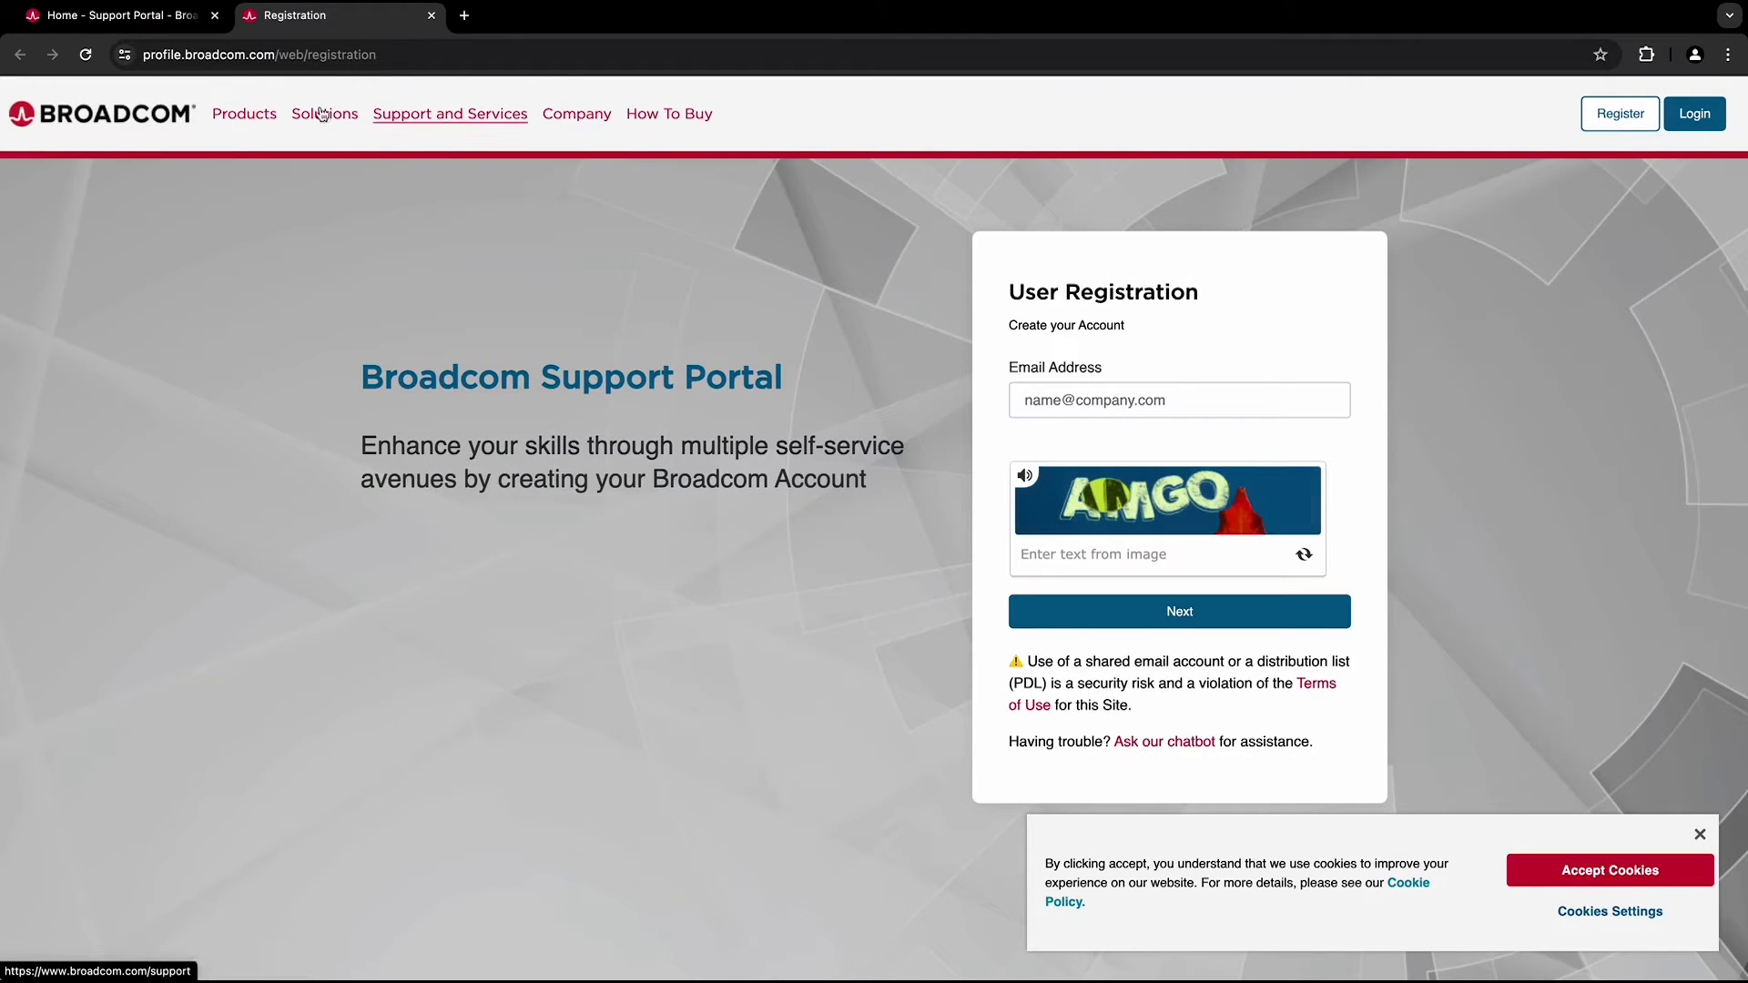
pyautogui.click(193, 20)
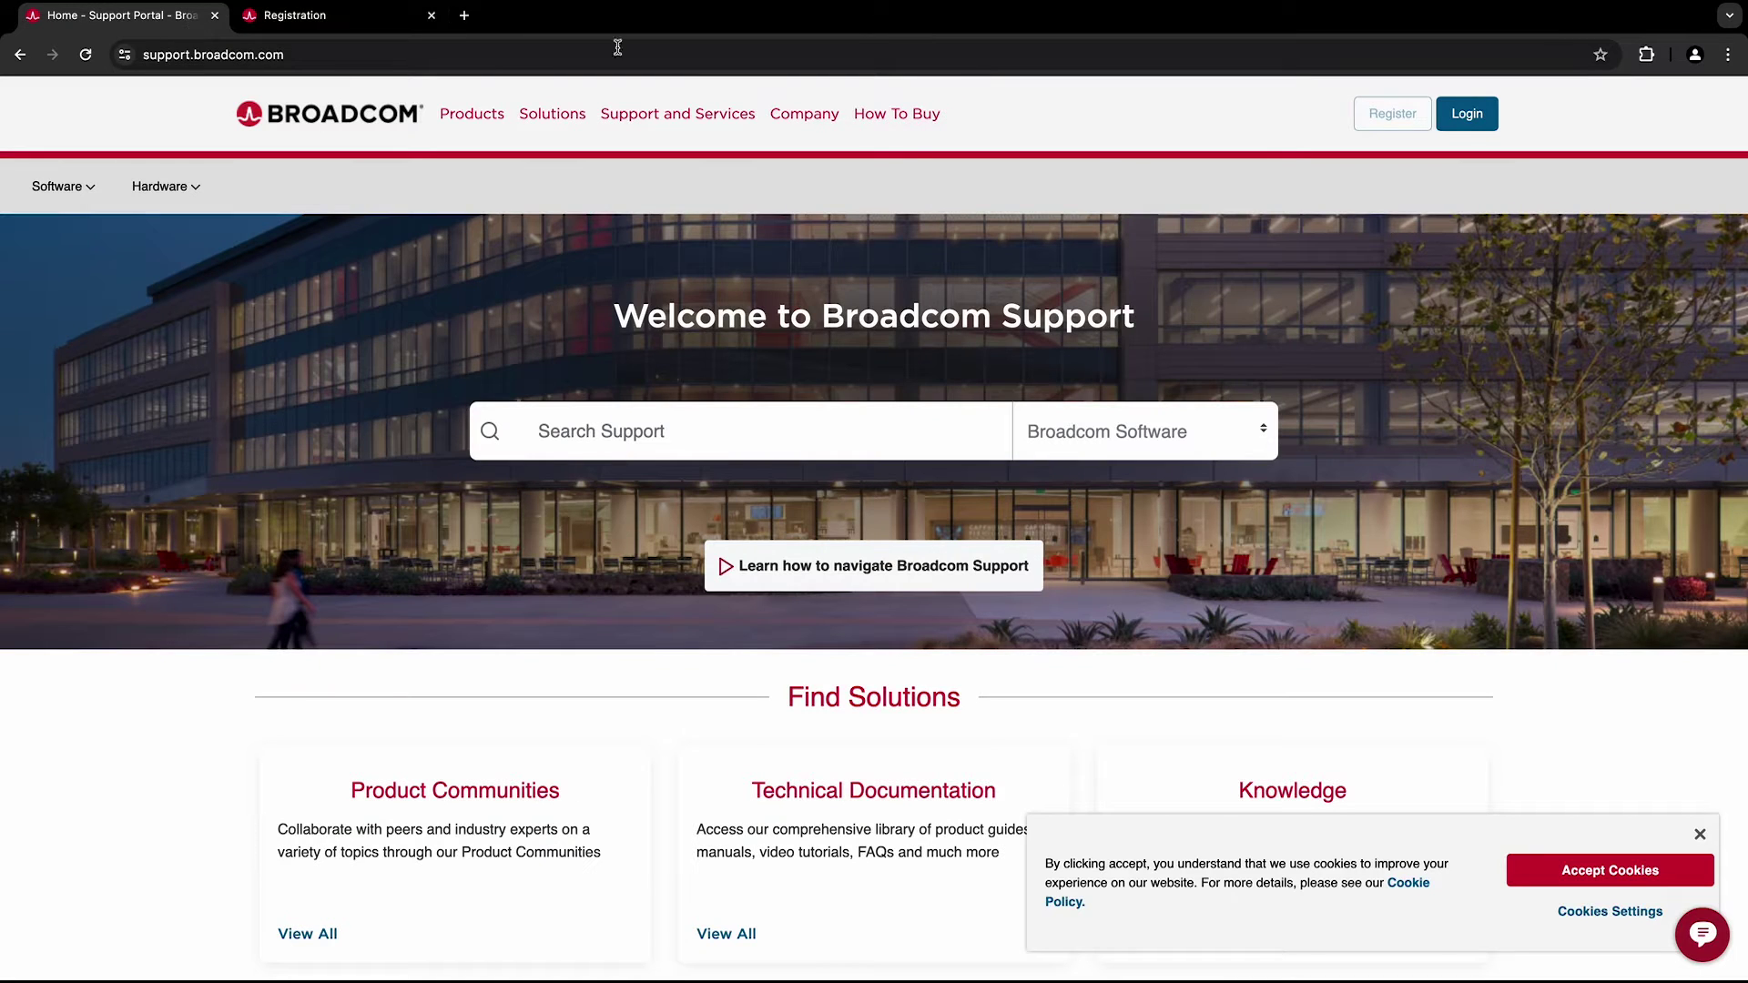
# Step: Sign in with the pasted username to reach the Mainframe Software dashboard
pyautogui.click(1476, 115)
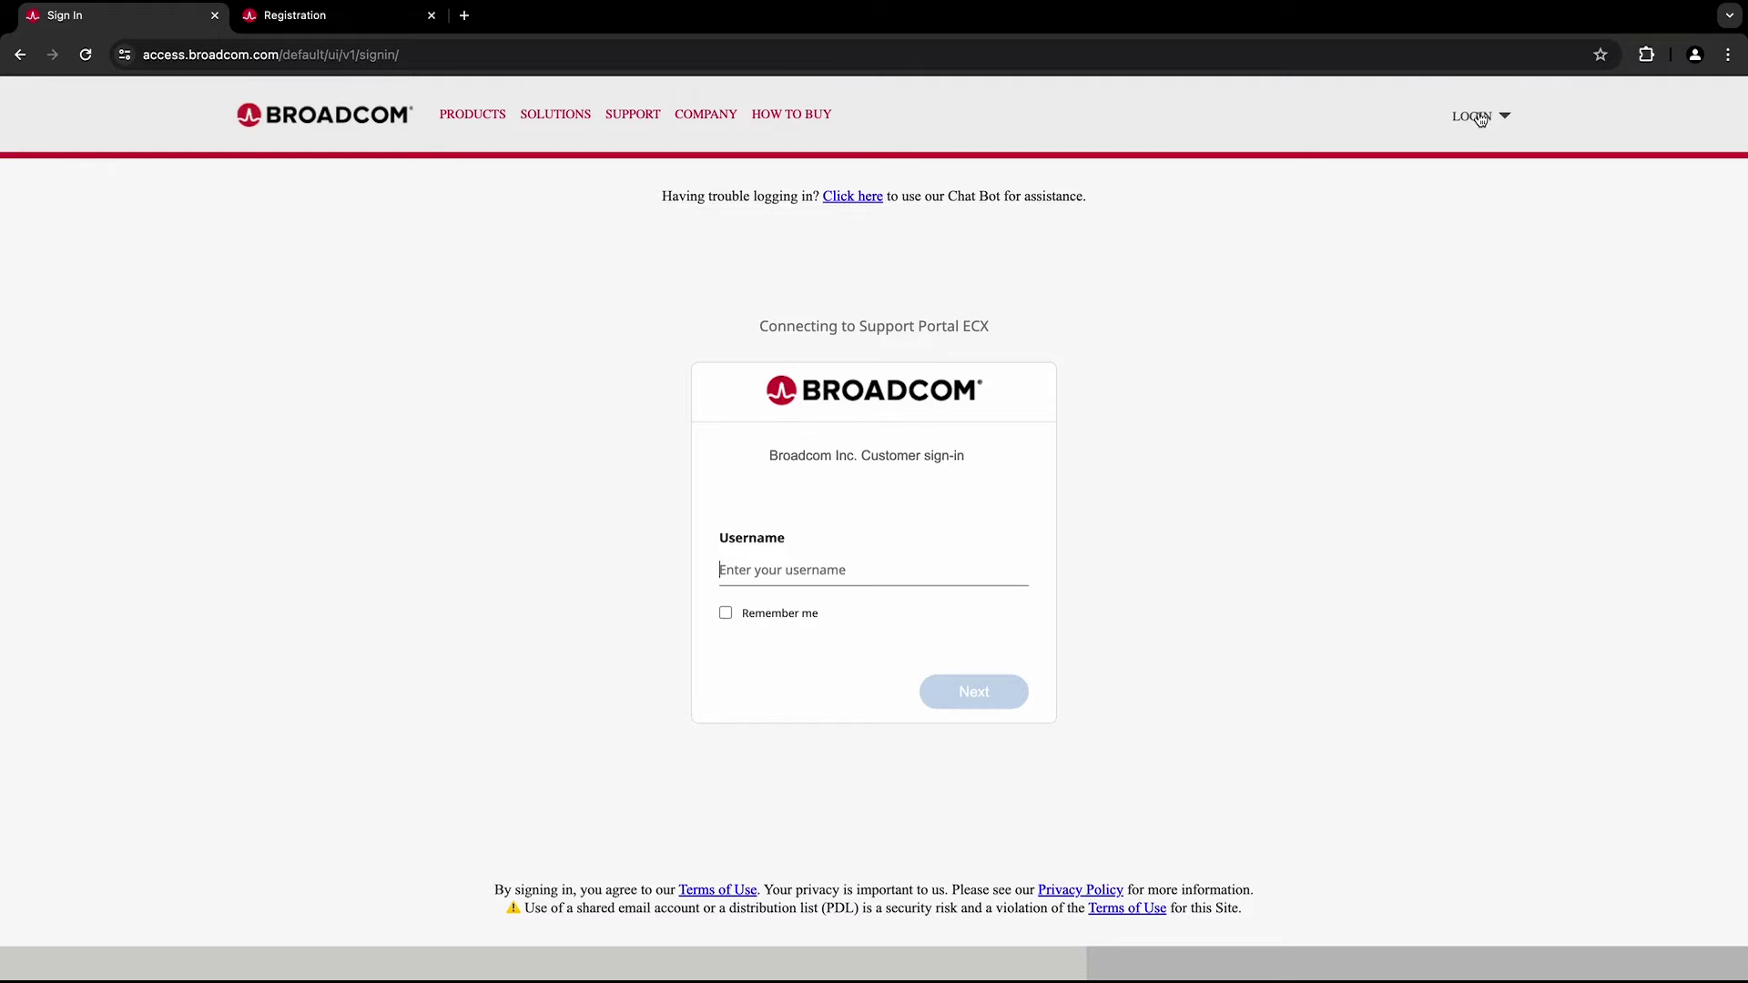
pyautogui.hotkey('ctrl', 'v')
pyautogui.write('a')
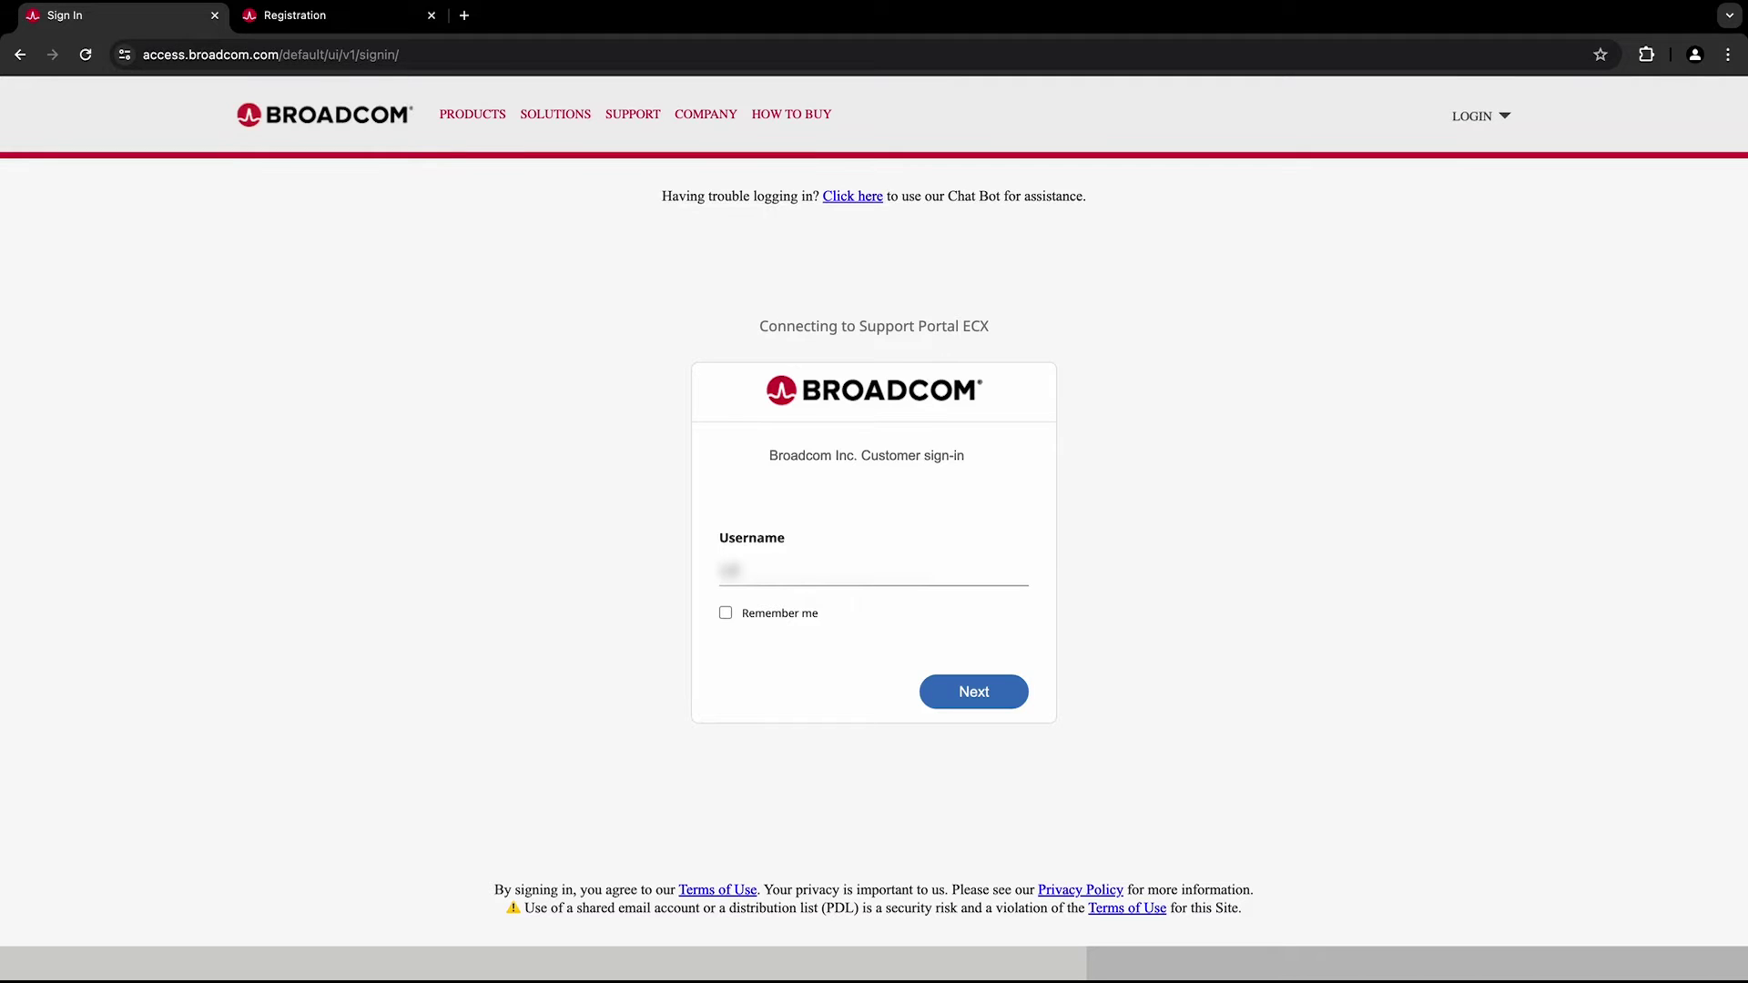
pyautogui.write('dmin')
pyautogui.write('s')
pyautogui.write('@exampl')
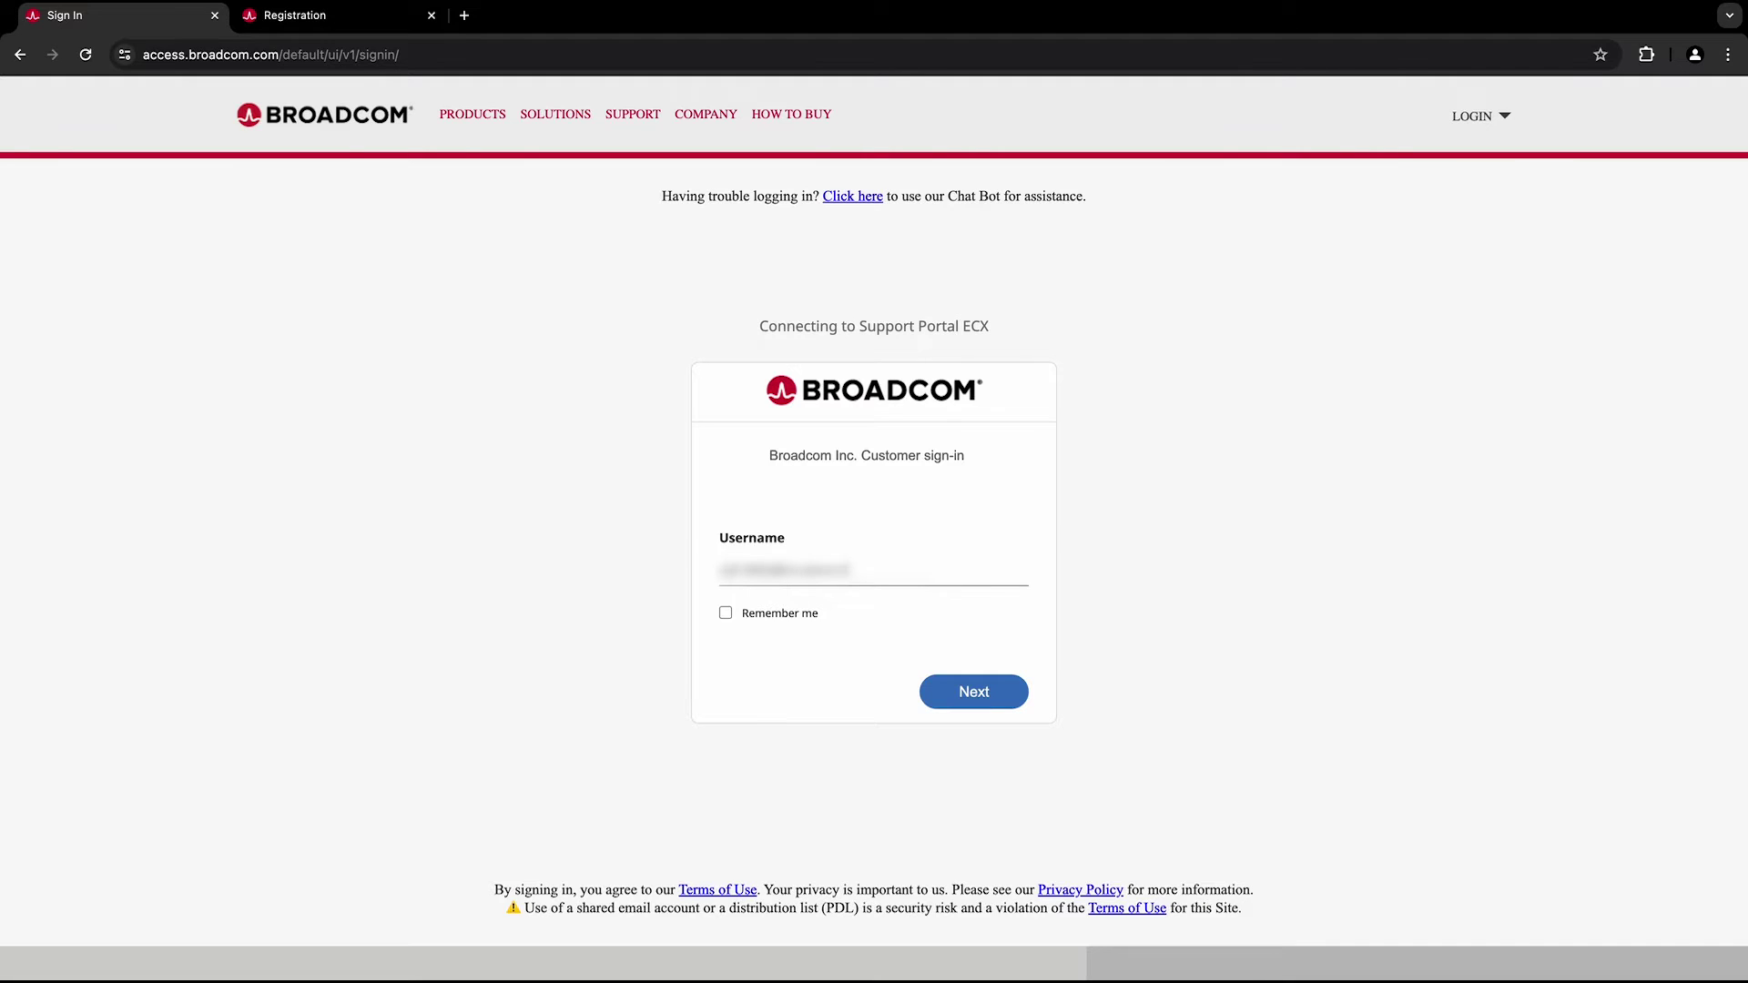
pyautogui.write('e')
pyautogui.press('Return')
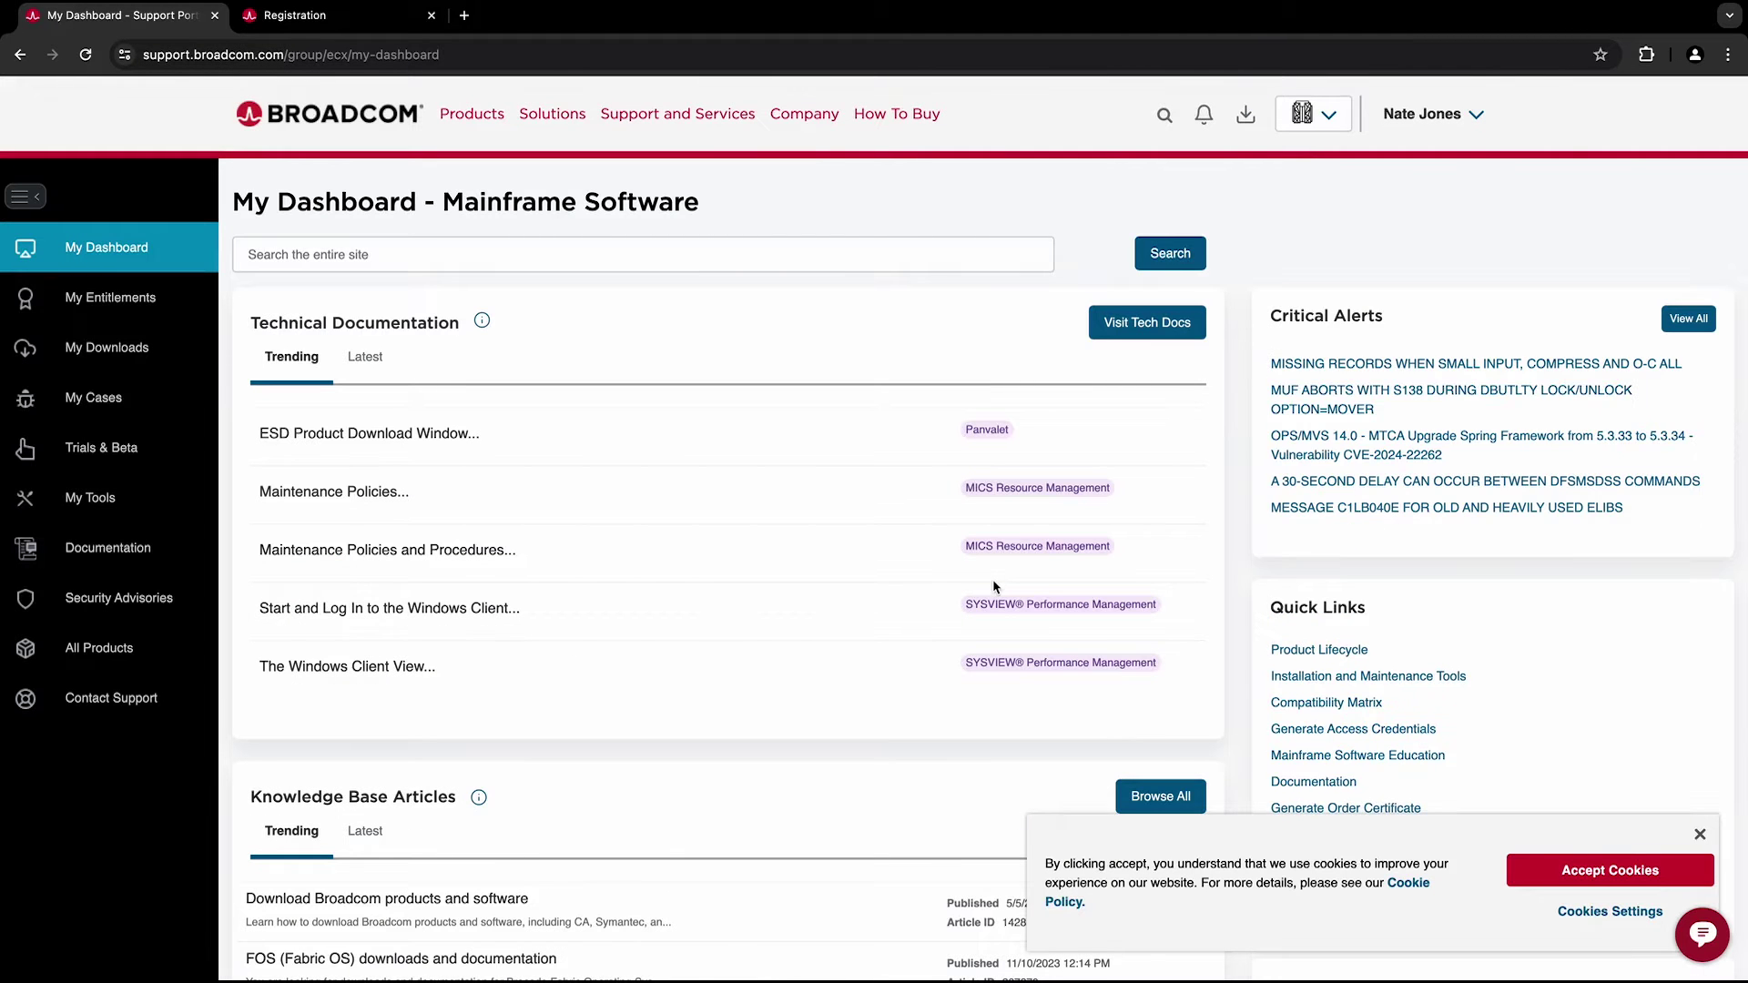
# Step: Accept the cookie notice, reach the Learning@Broadcom learner home, then return to the support dashboard
pyautogui.click(1557, 874)
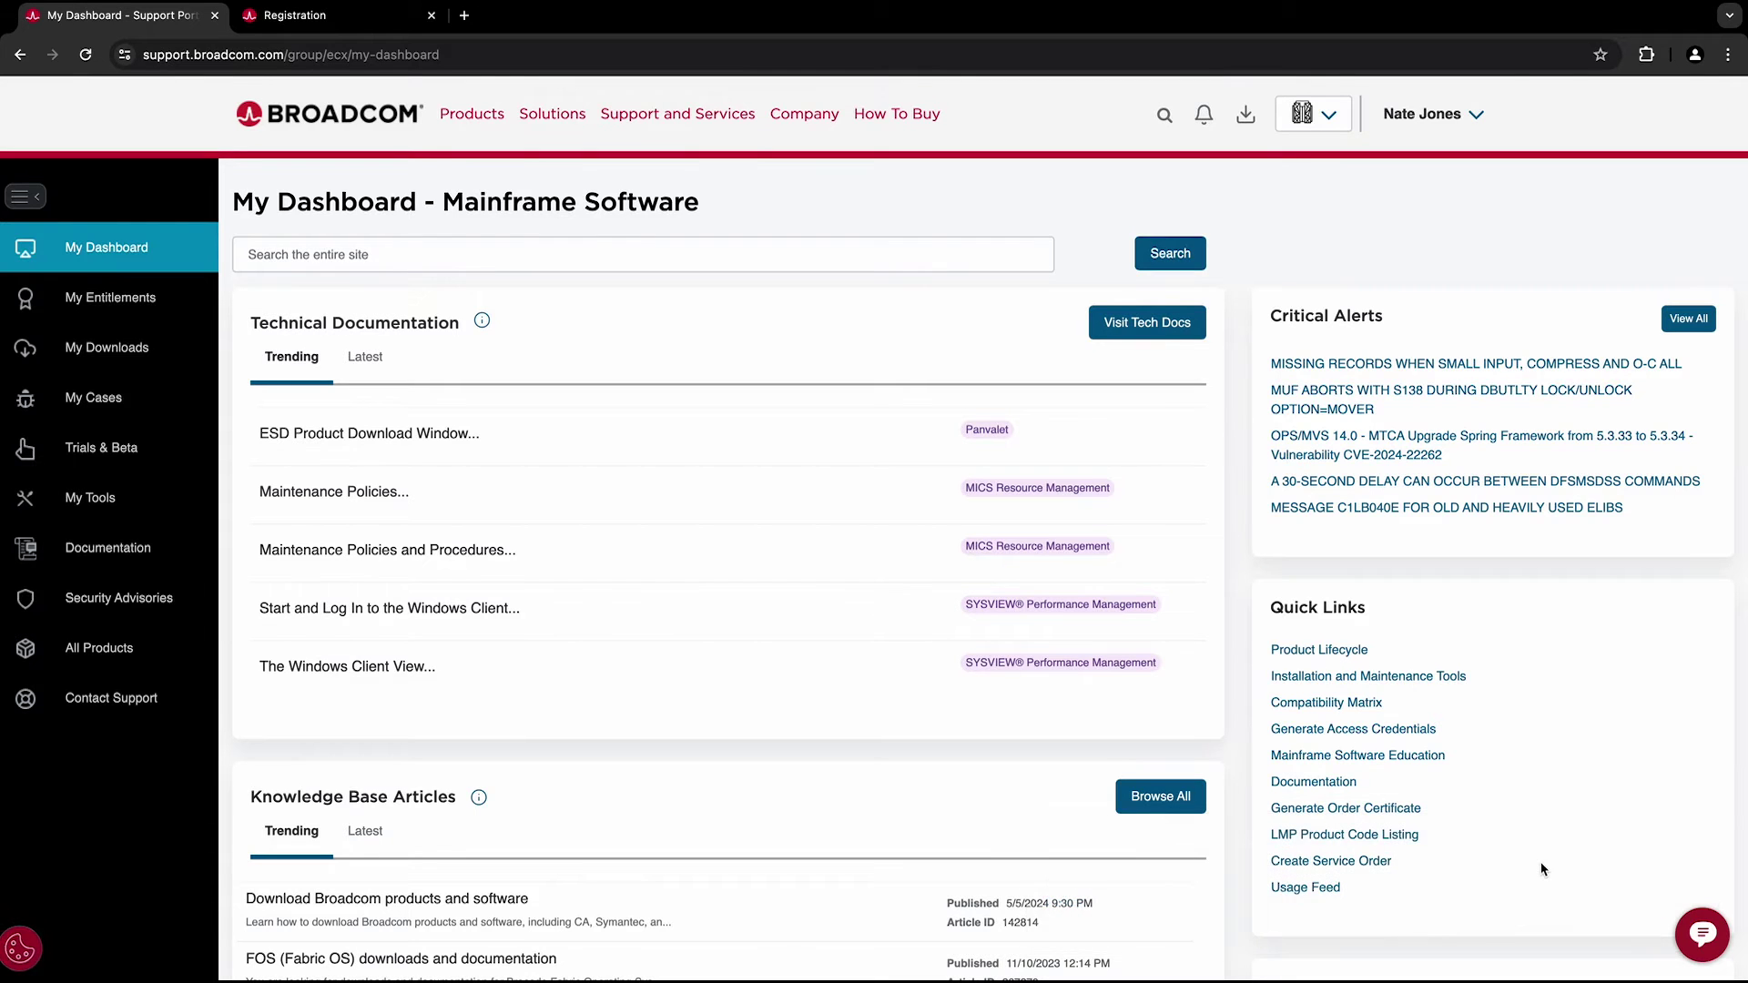
pyautogui.scroll(-3, 1541, 870)
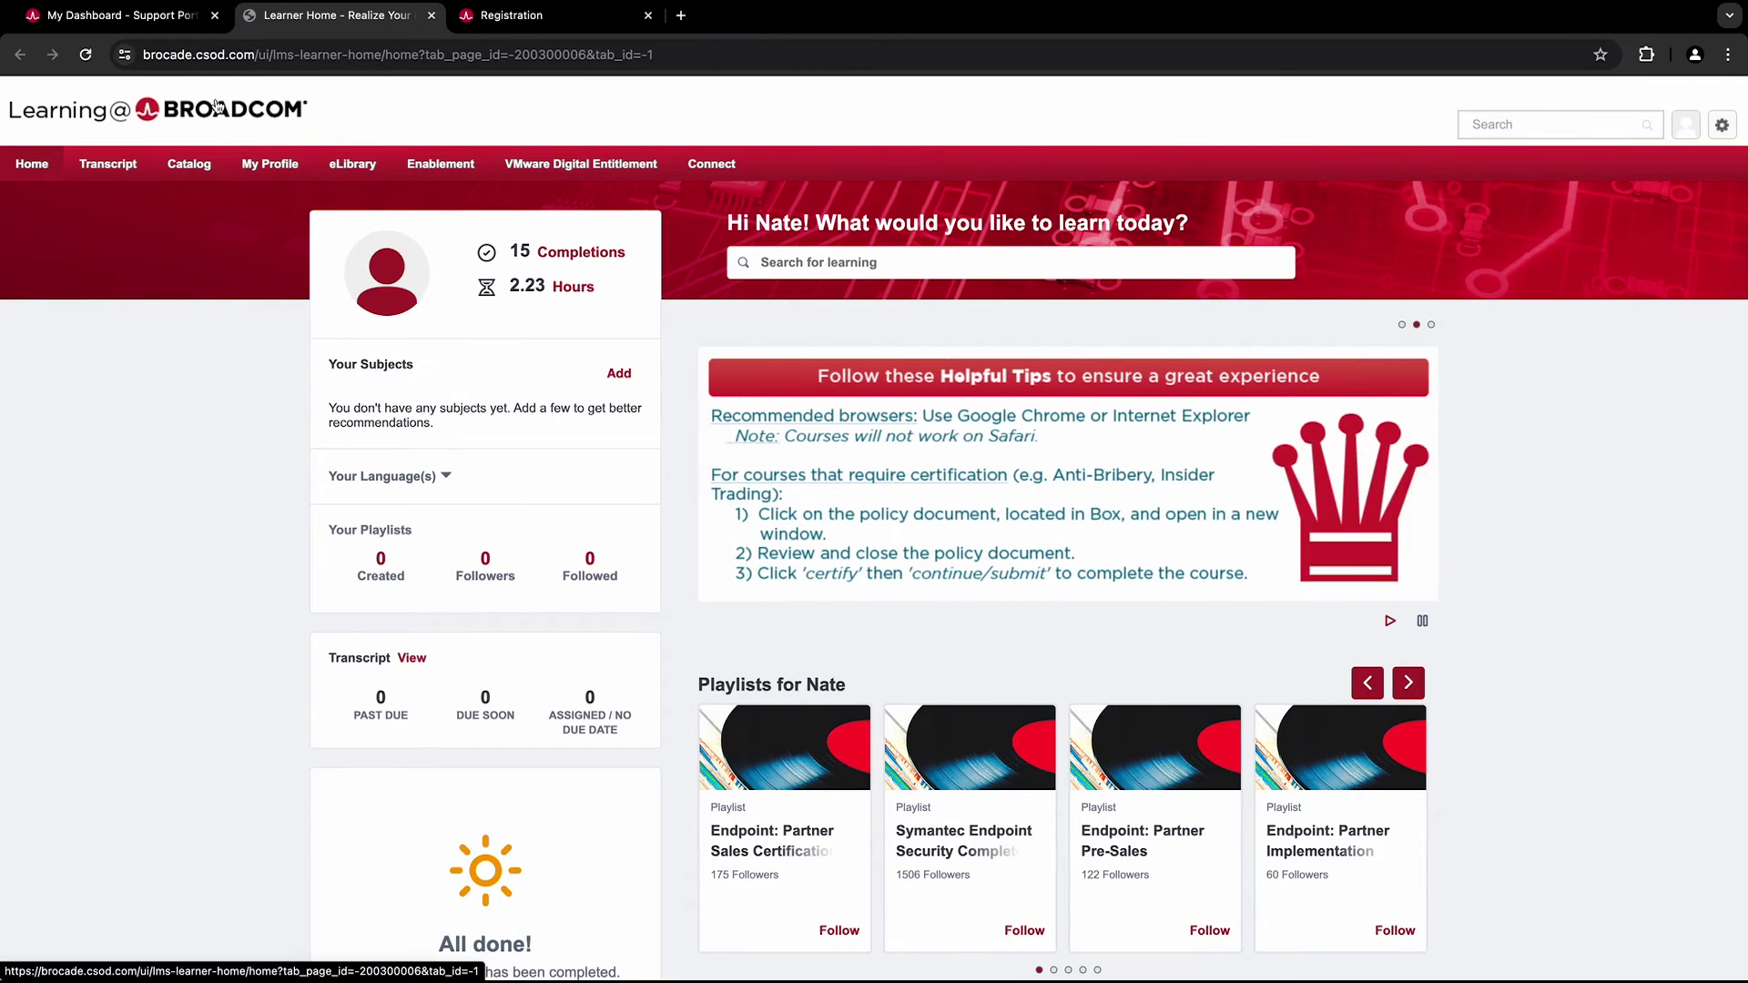
pyautogui.click(120, 16)
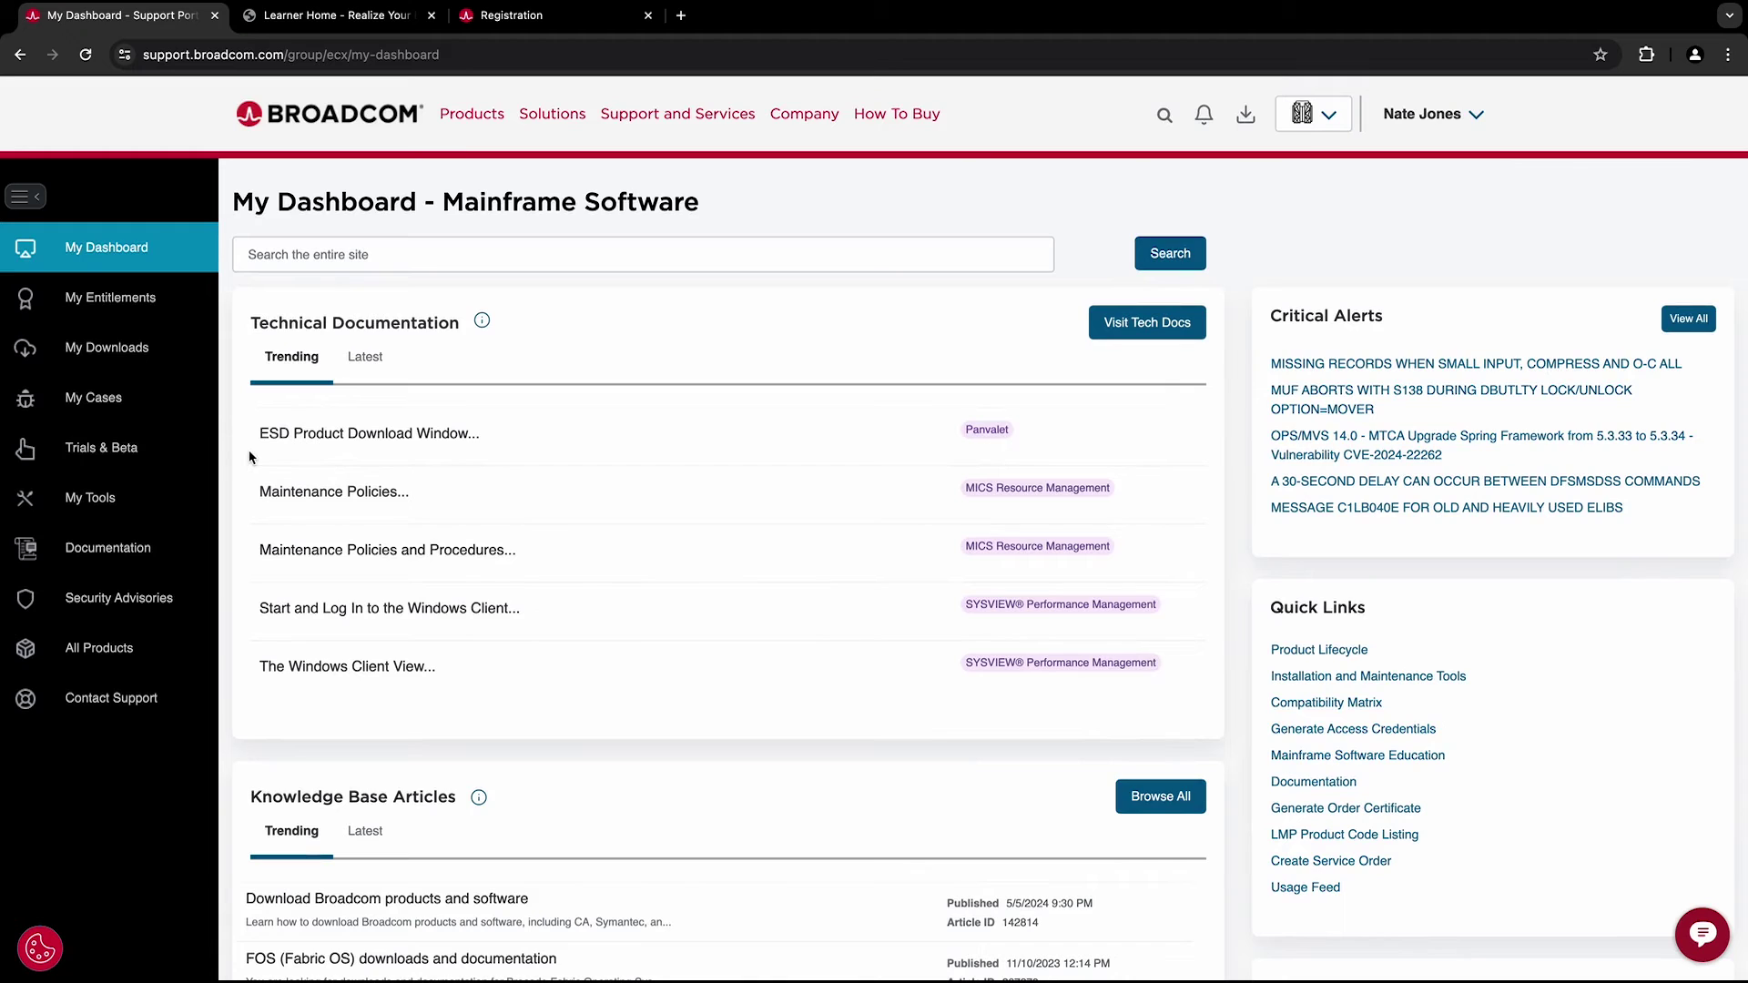
# Step: Navigate from the dashboard to support.broadcom.com to show Additional Resources including Education Portal
pyautogui.click(325, 52)
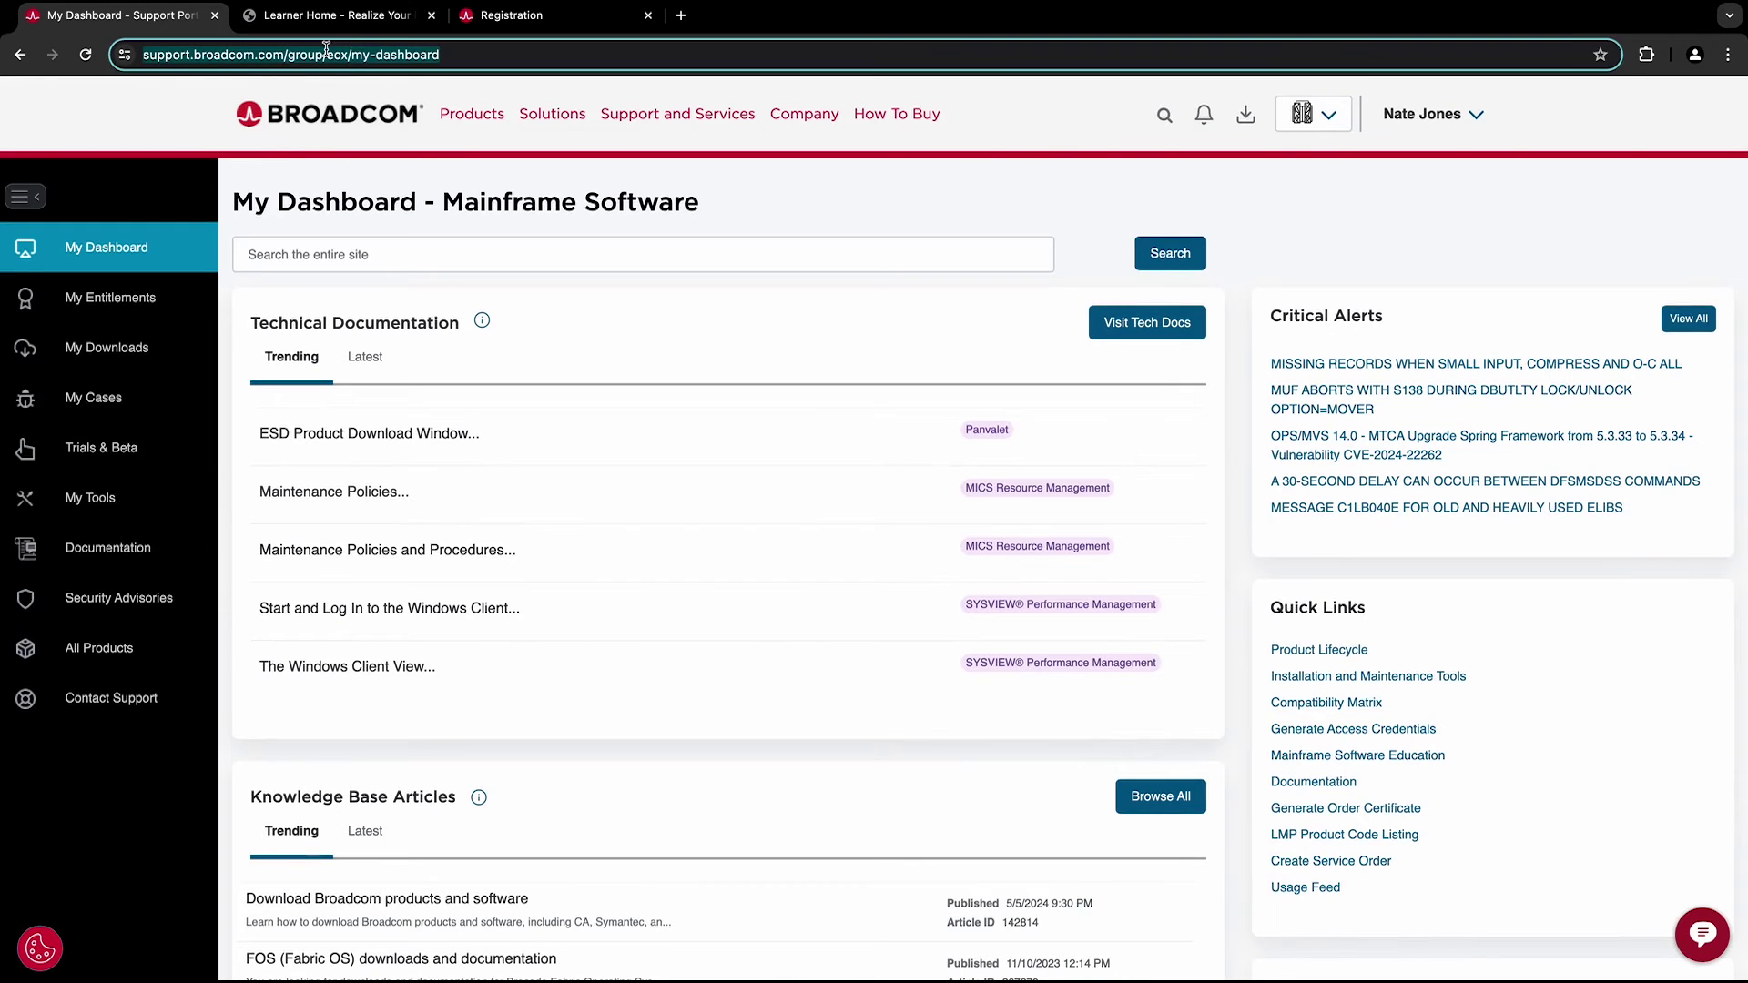
pyautogui.write('supp')
pyautogui.press('Return')
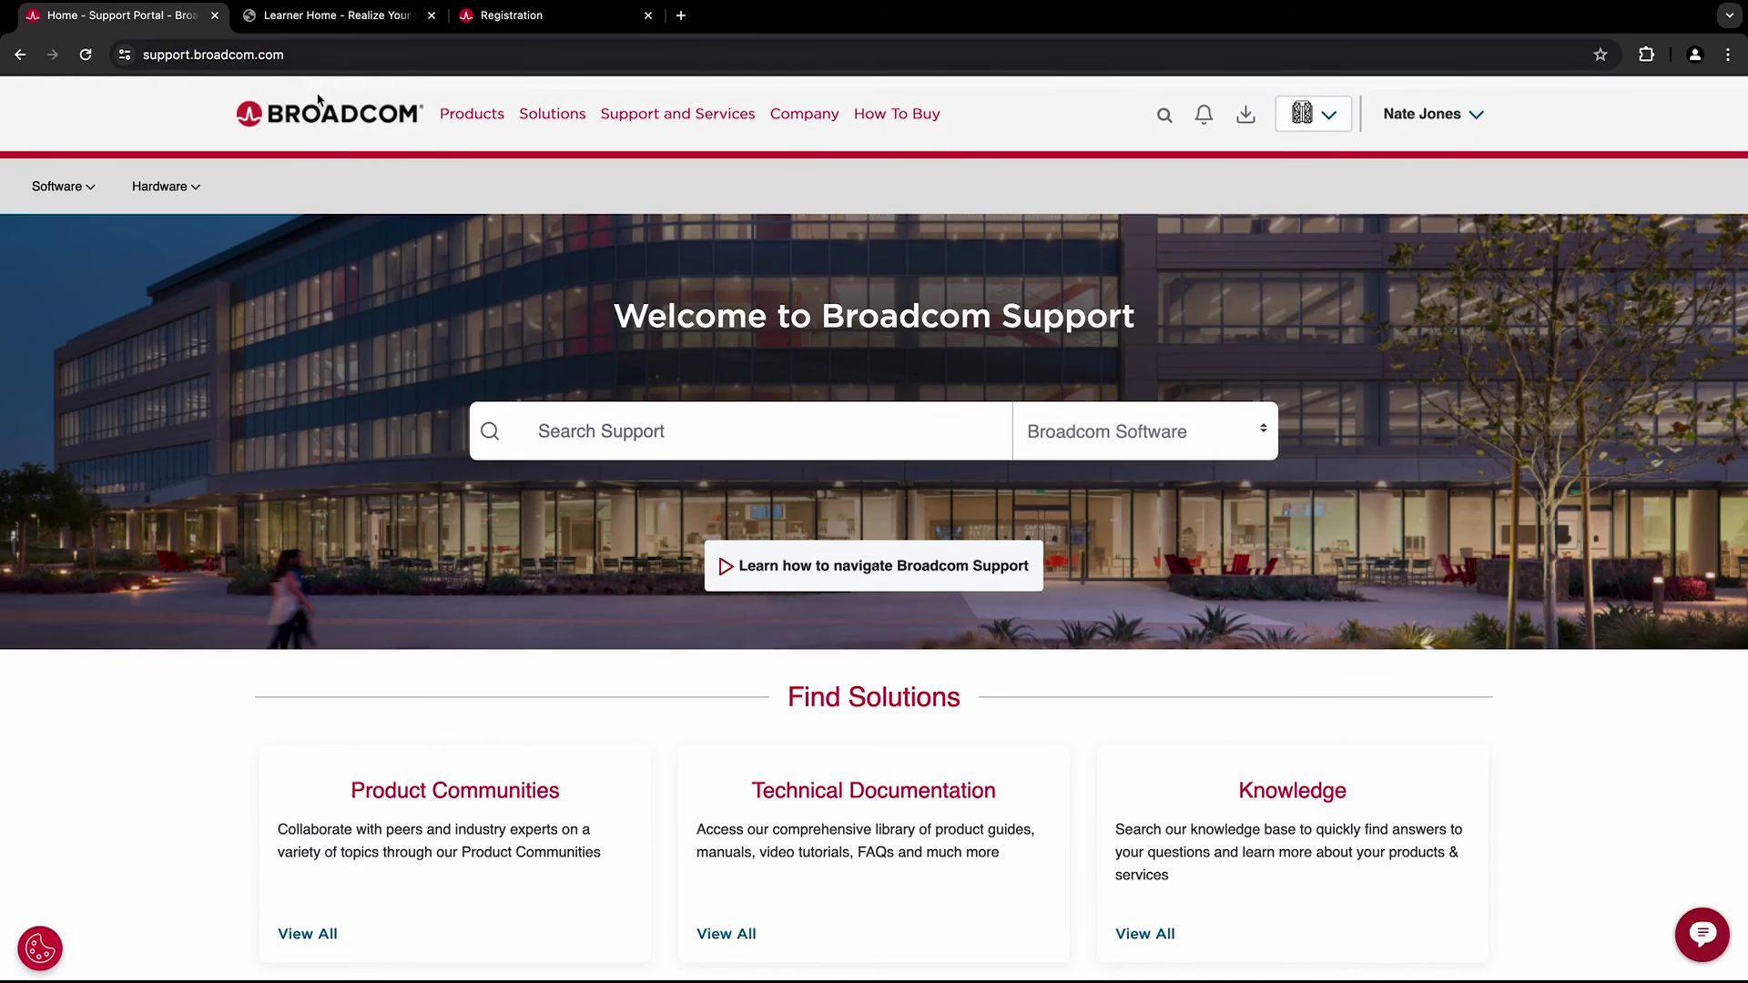
pyautogui.scroll(-5, 287, 325)
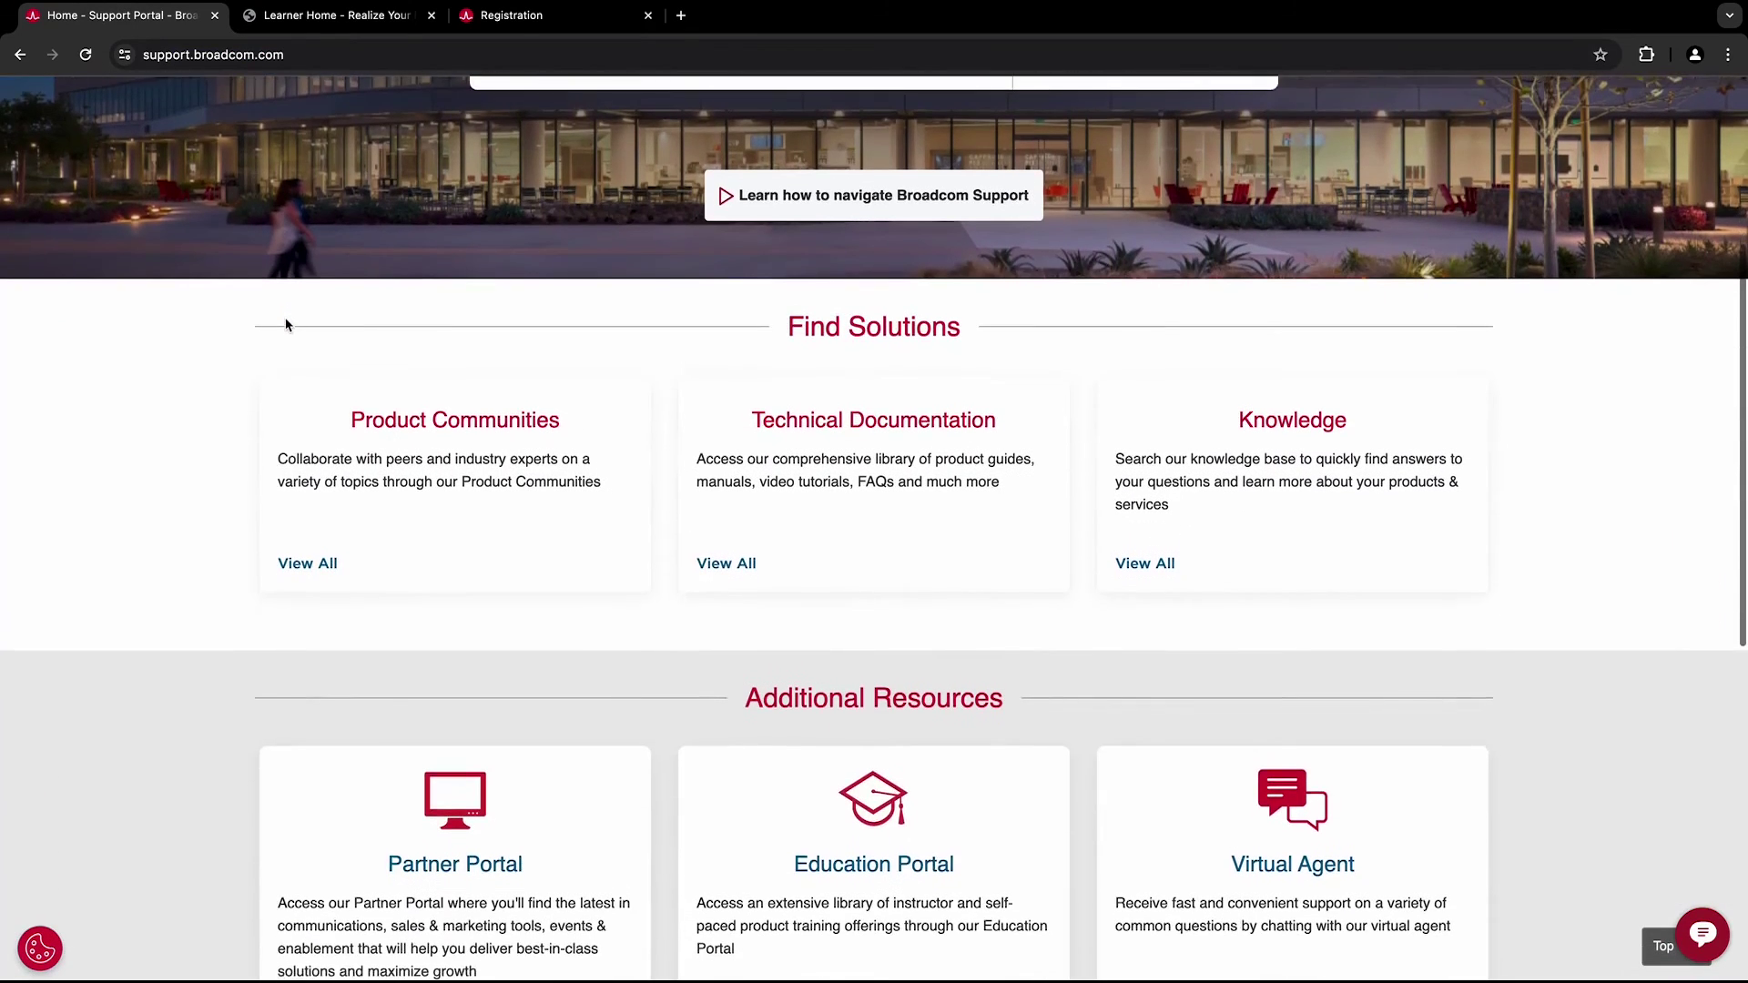
pyautogui.scroll(-3, 287, 325)
pyautogui.scroll(-2, 293, 328)
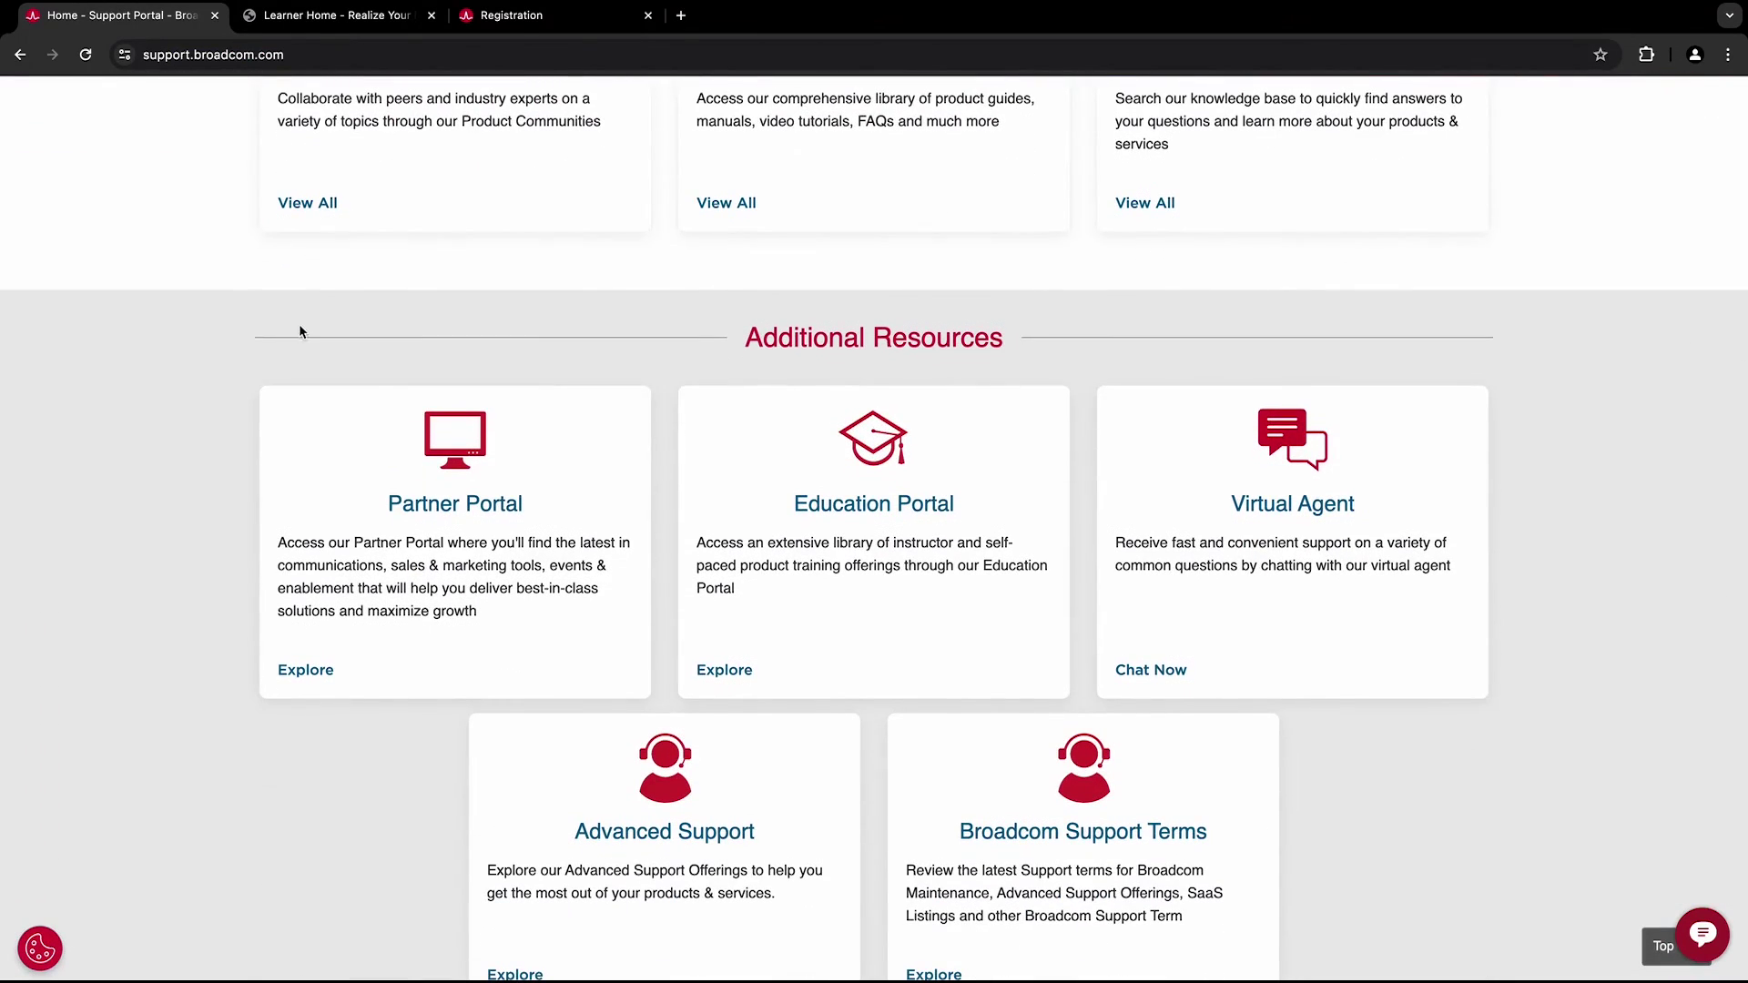